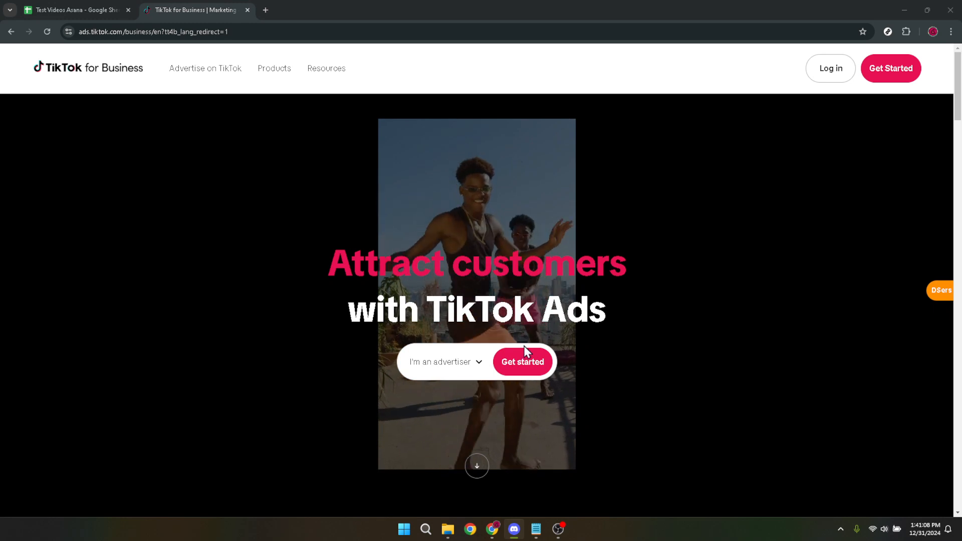
# - Open the account creation form for advertisers and enter the account's email address
pyautogui.click(521, 366)
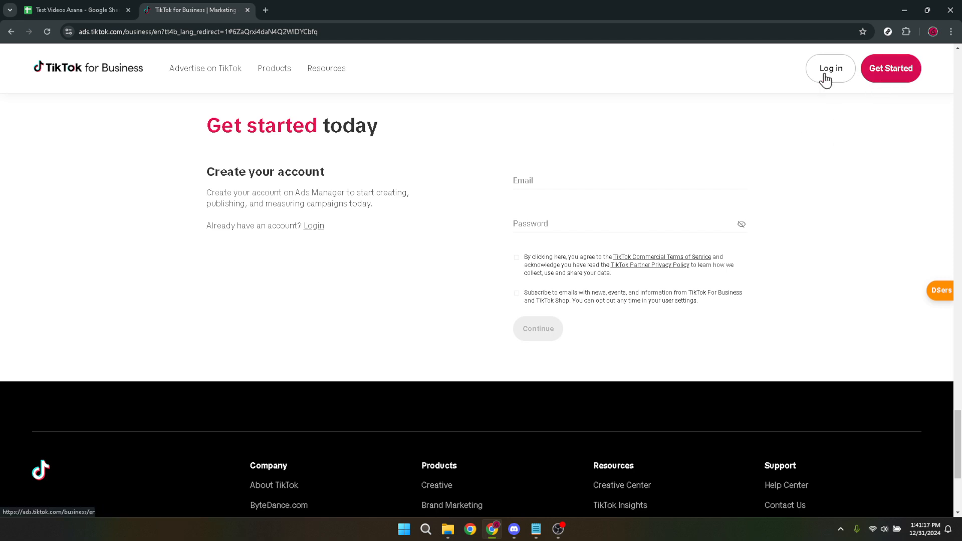
pyautogui.click(545, 177)
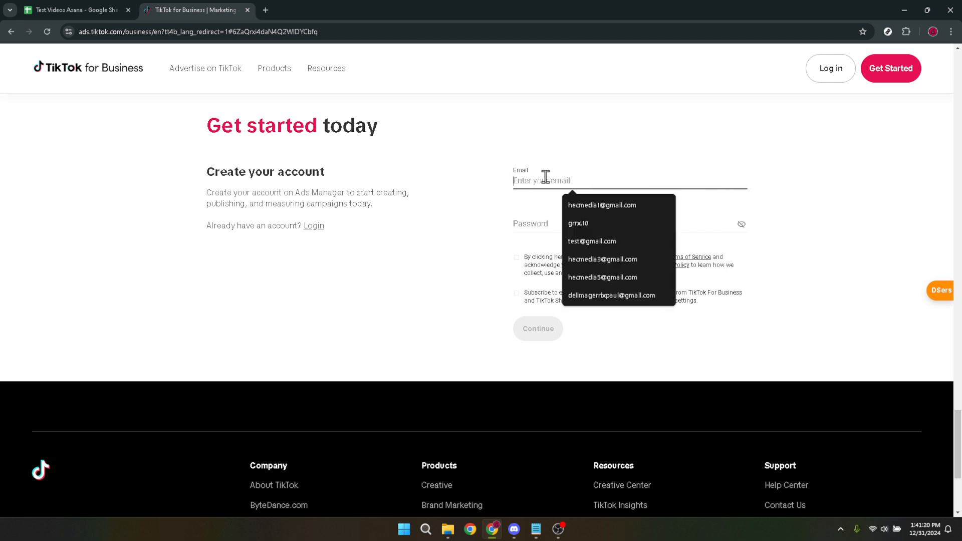
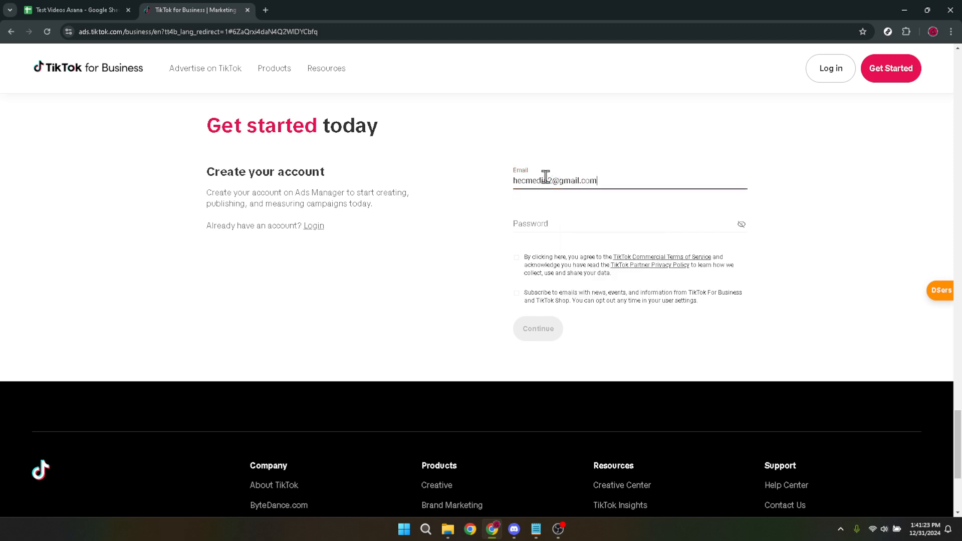
pyautogui.hotkey('ctrl', 'a')
pyautogui.press('Tab')
# - Enter a self-chosen account password in the sign-up form instead of the suggested strong password
pyautogui.click(556, 219)
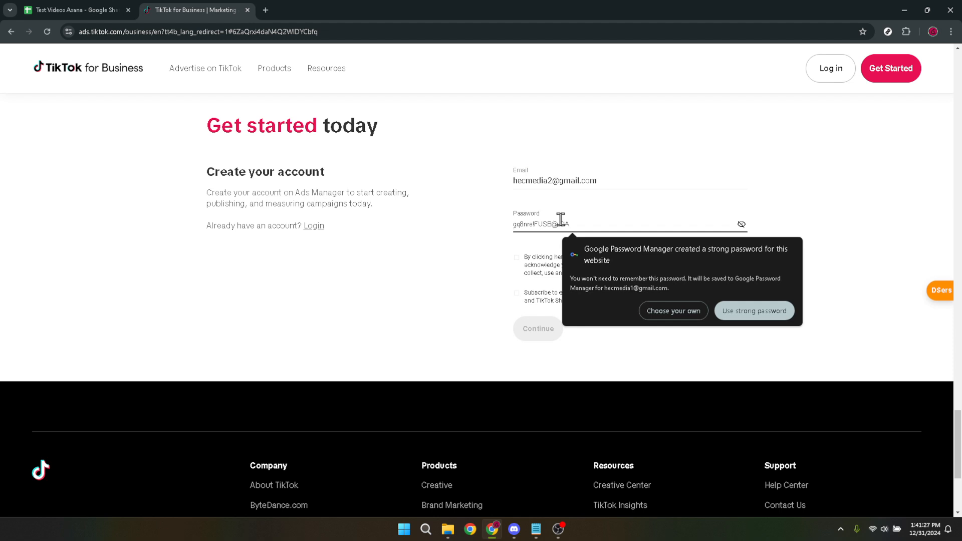
pyautogui.click(580, 219)
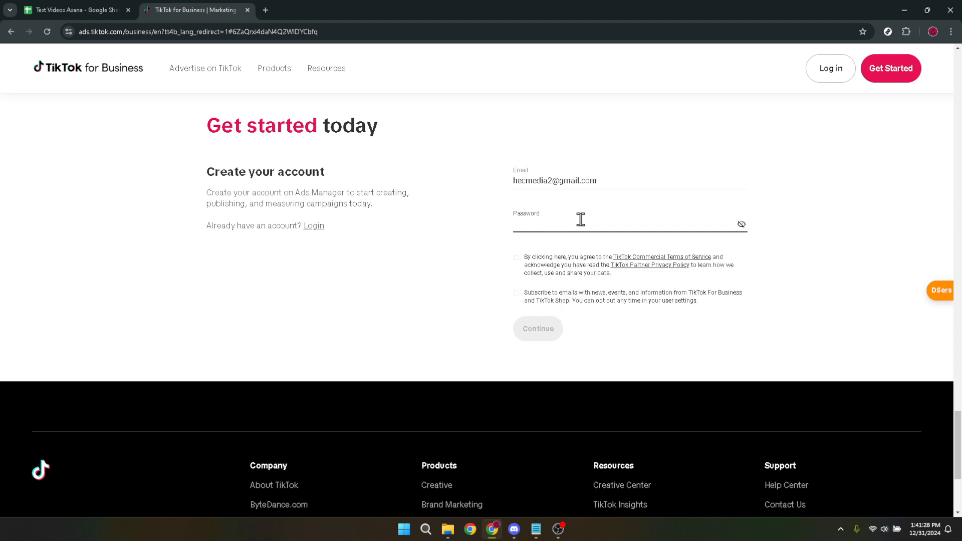
pyautogui.write('•••')
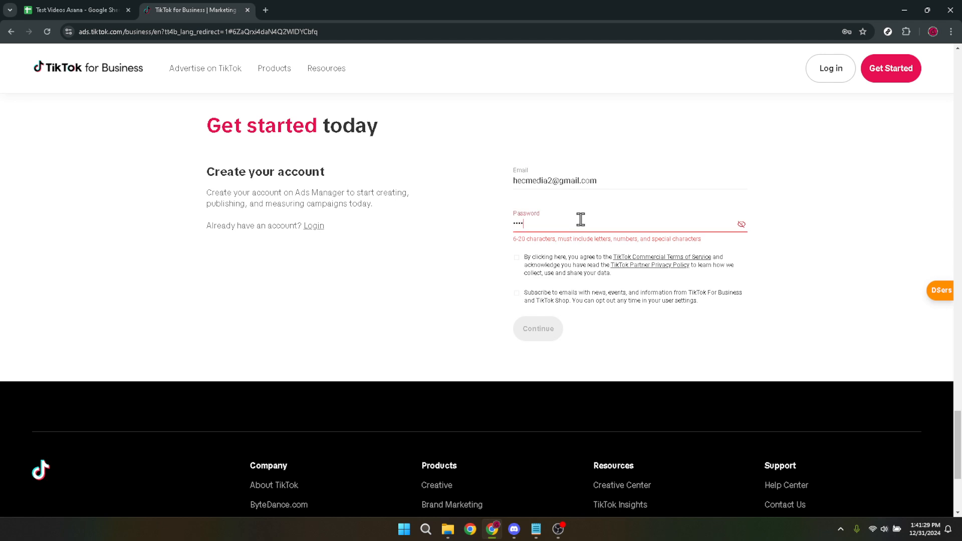
pyautogui.write('••••••')
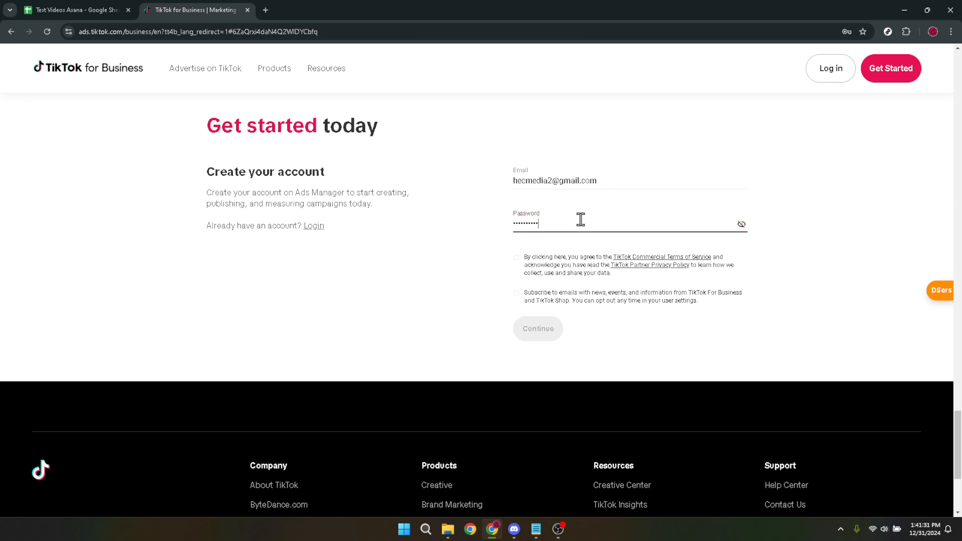
# - Accept the commercial terms and the news email subscription, and submit the account creation form
pyautogui.click(516, 258)
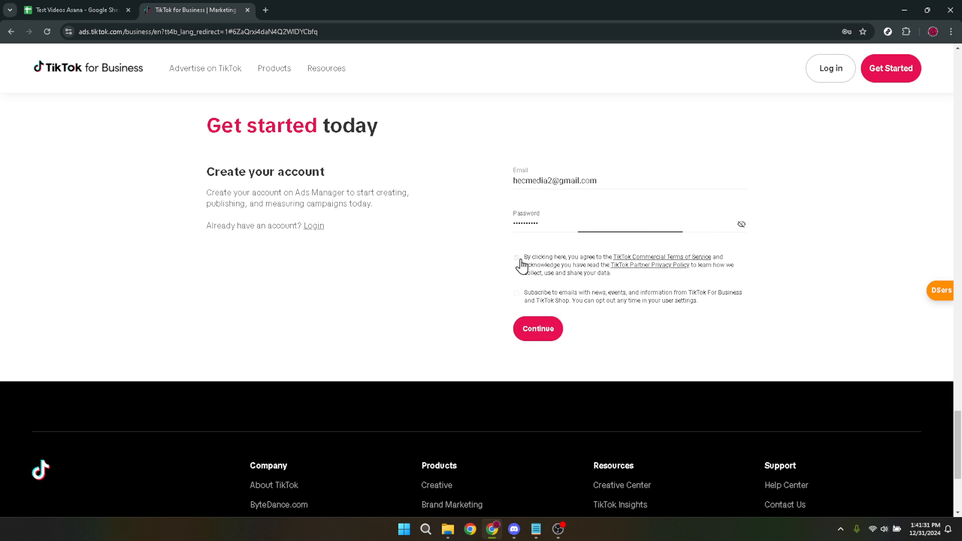
pyautogui.click(517, 292)
pyautogui.click(527, 334)
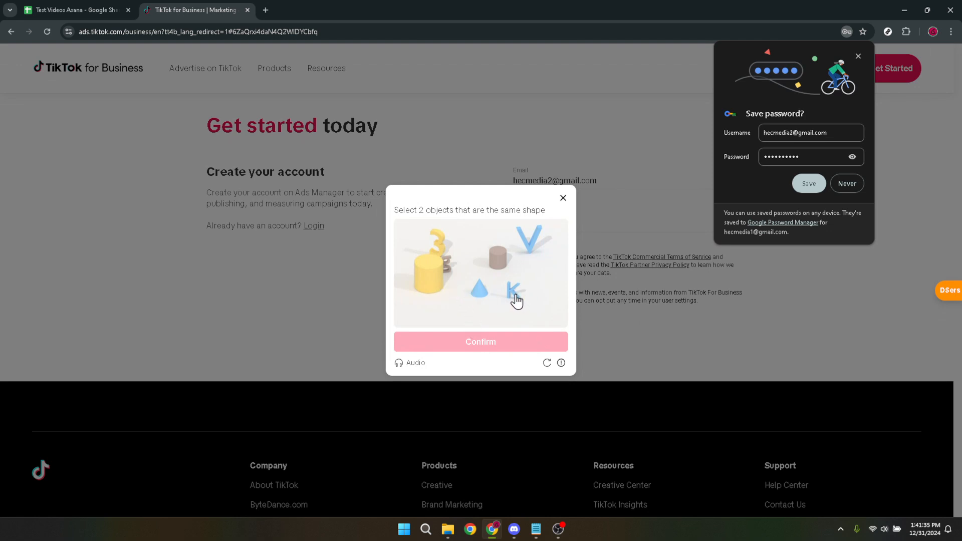
# - Solve the same-shape captcha by selecting the two cylinders, and decline saving the password in the browser
pyautogui.click(429, 284)
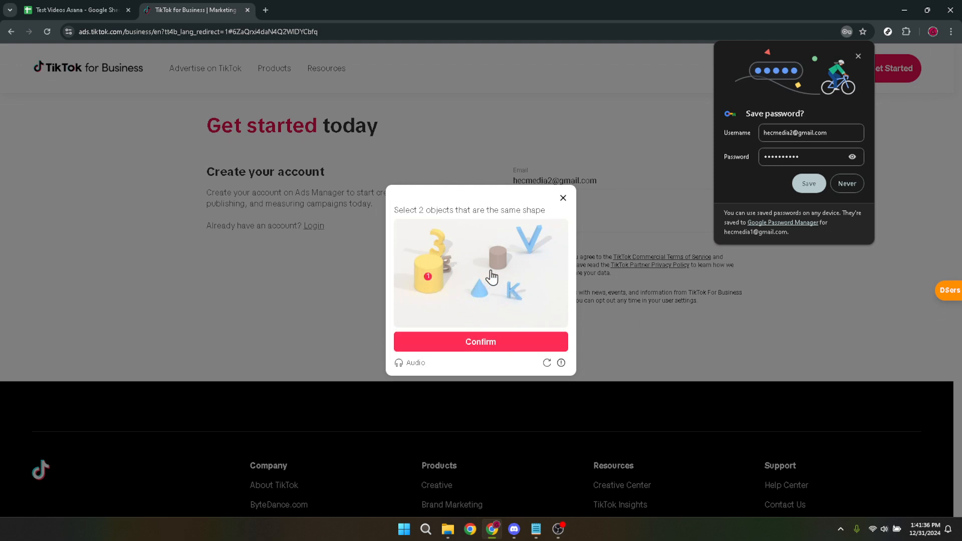
pyautogui.click(495, 259)
pyautogui.click(491, 351)
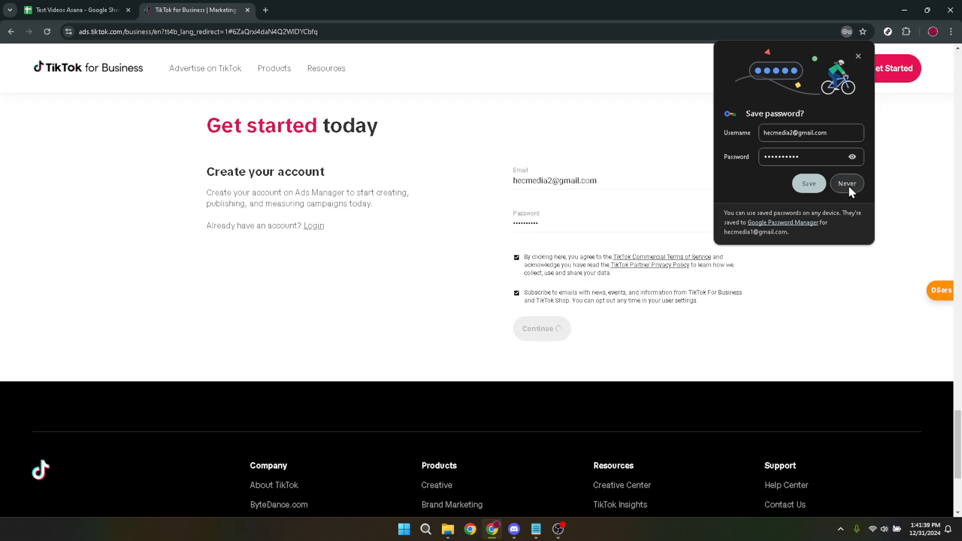
pyautogui.click(848, 186)
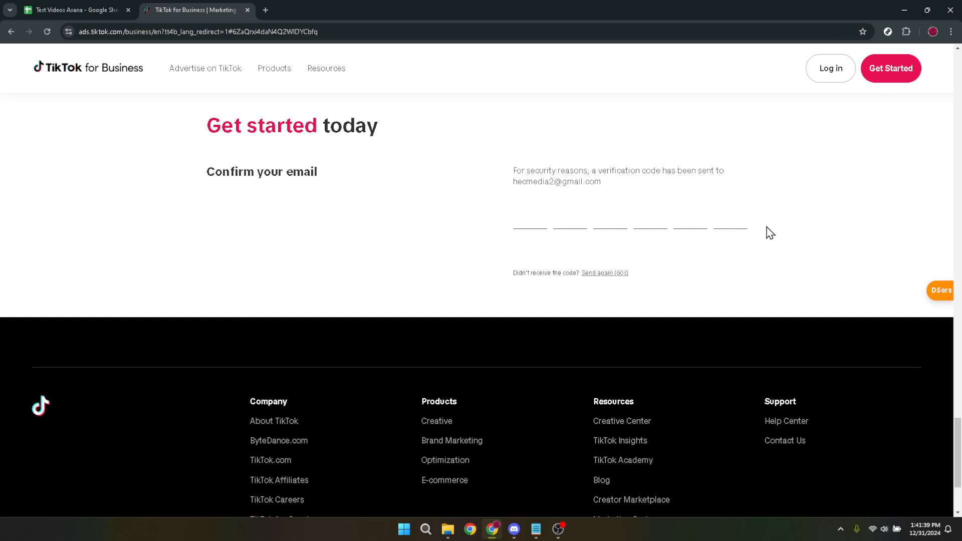
# - Open Gmail in a new tab and switch to the inbox of the sign-up email account, closing the first inbox
pyautogui.click(269, 11)
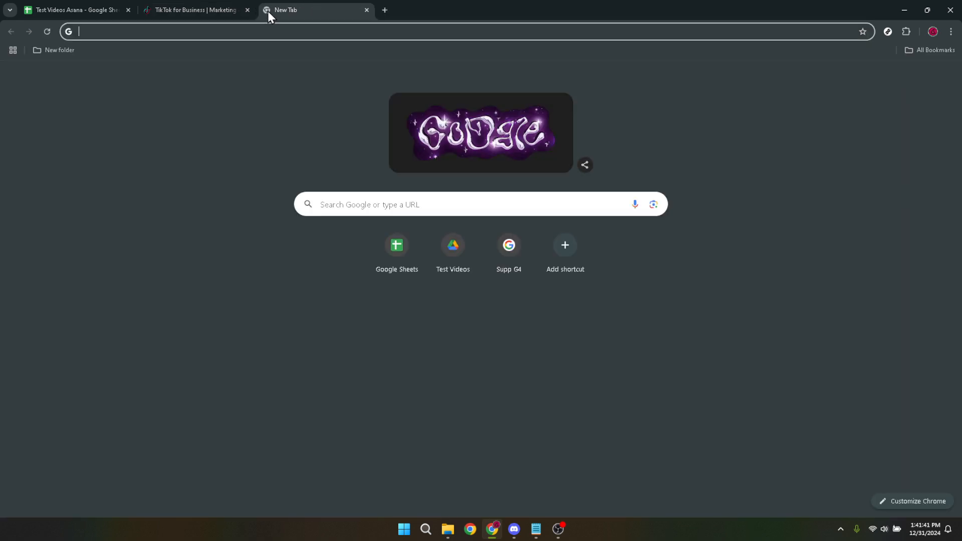
pyautogui.write('gma')
pyautogui.press('Return')
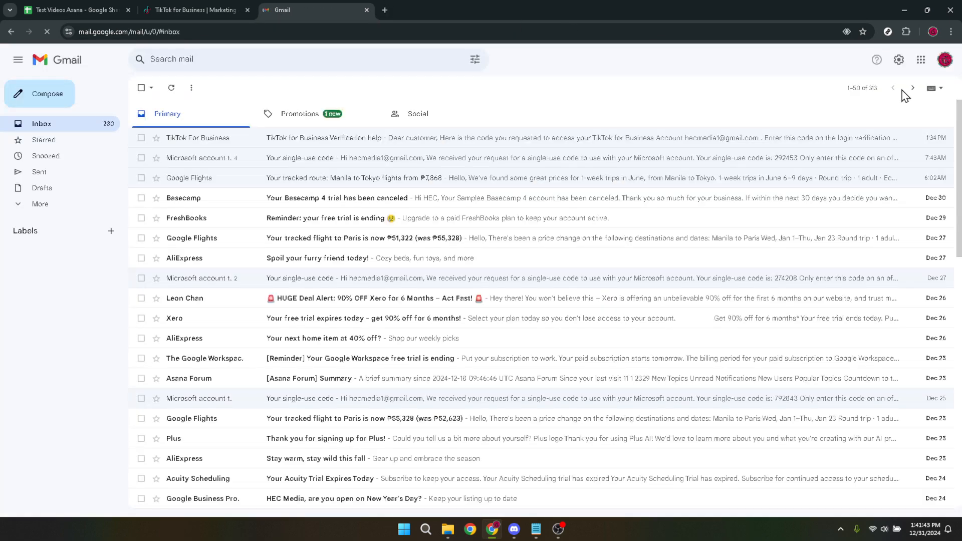
pyautogui.click(944, 63)
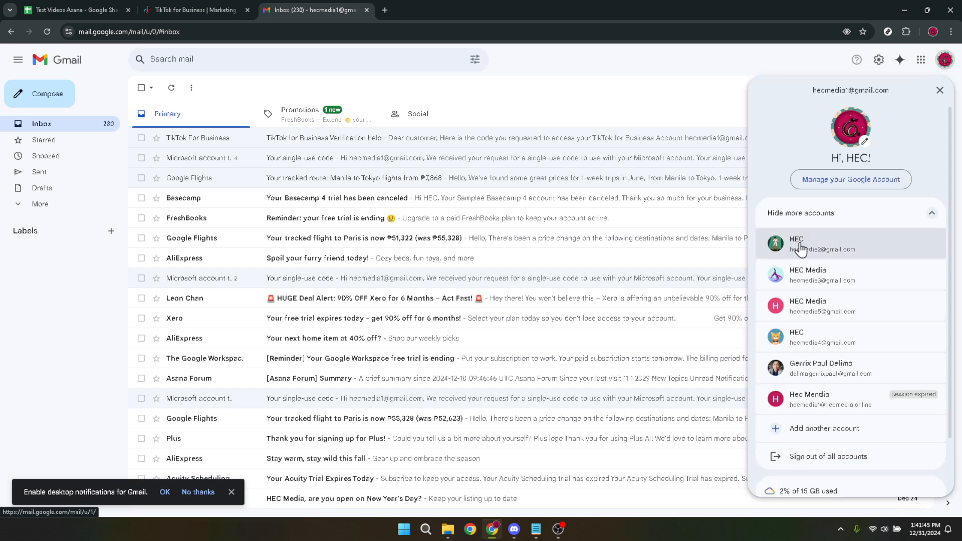
pyautogui.click(835, 253)
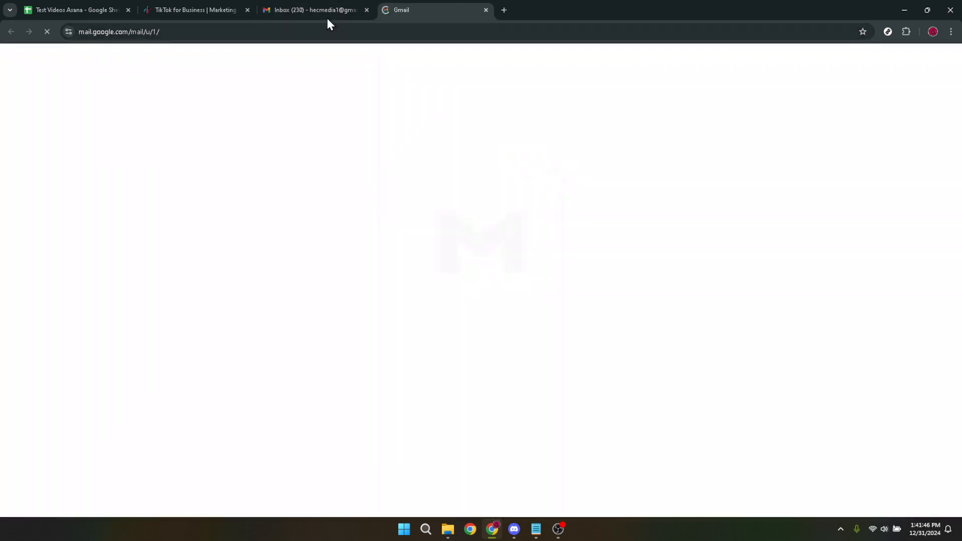
pyautogui.click(366, 11)
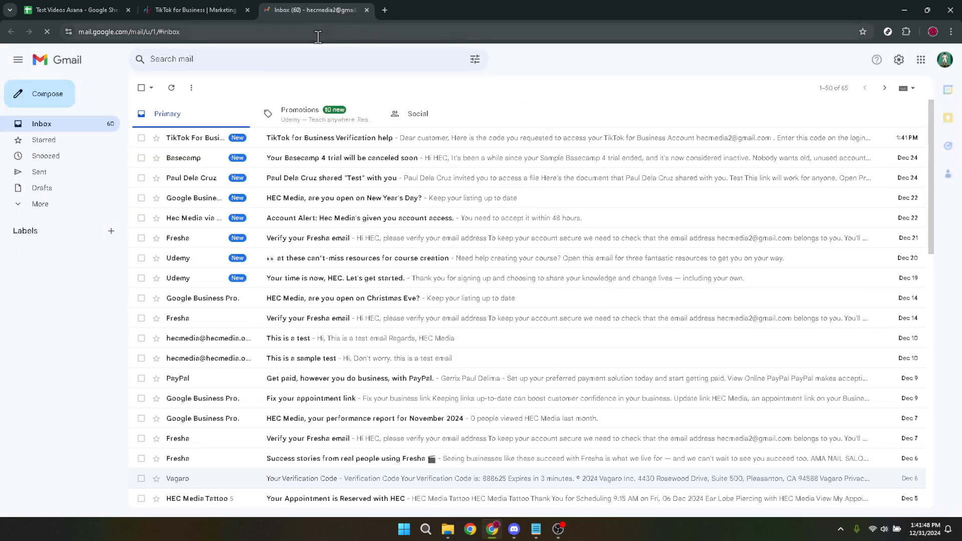
# - Copy the verification code from the TikTok for Business email and paste it into the sign-up page's email confirmation
pyautogui.click(278, 145)
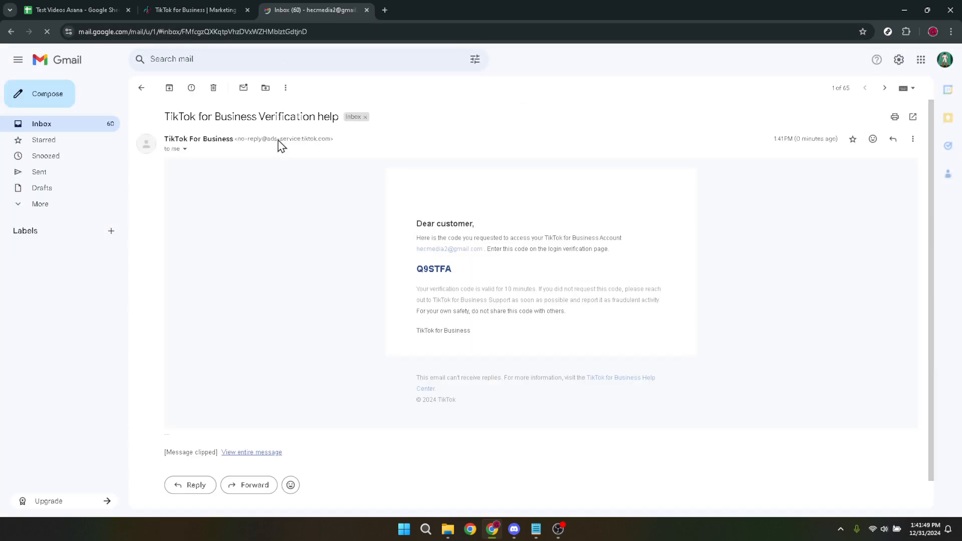
pyautogui.doubleClick(437, 270)
pyautogui.hotkey('ctrl', 'c')
pyautogui.click(190, 9)
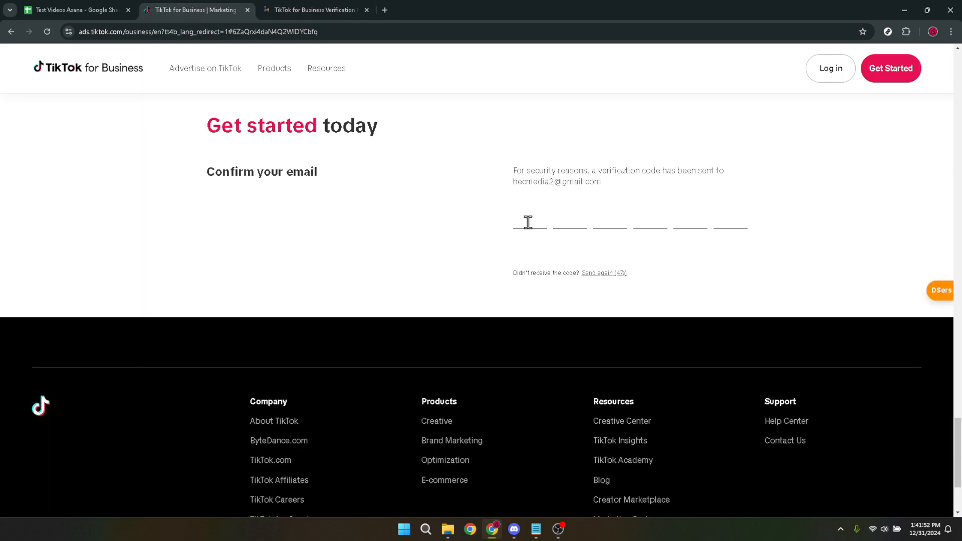
pyautogui.hotkey('ctrl', 'v')
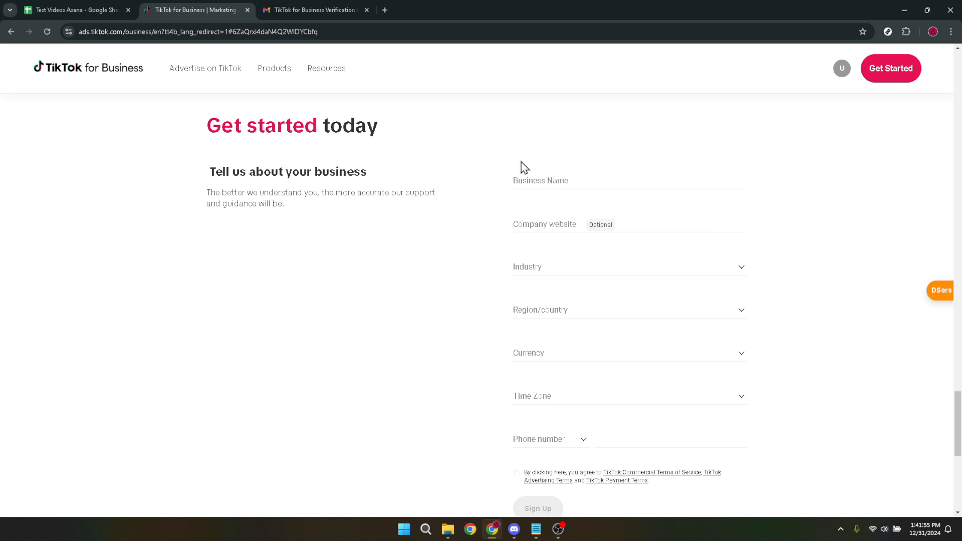
# - Enter HEC Media 2 as the business name and hecmedia.online as the company website
pyautogui.click(527, 179)
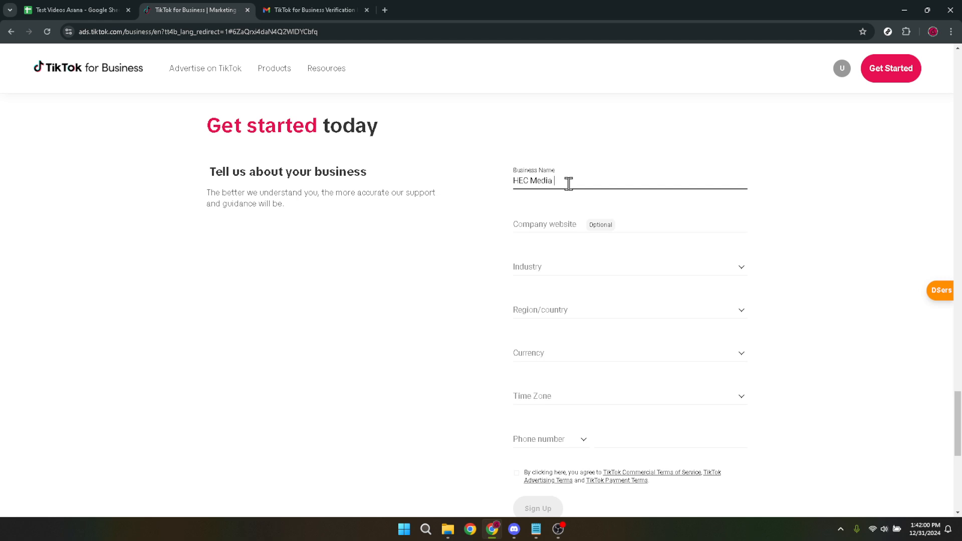
pyautogui.click(564, 230)
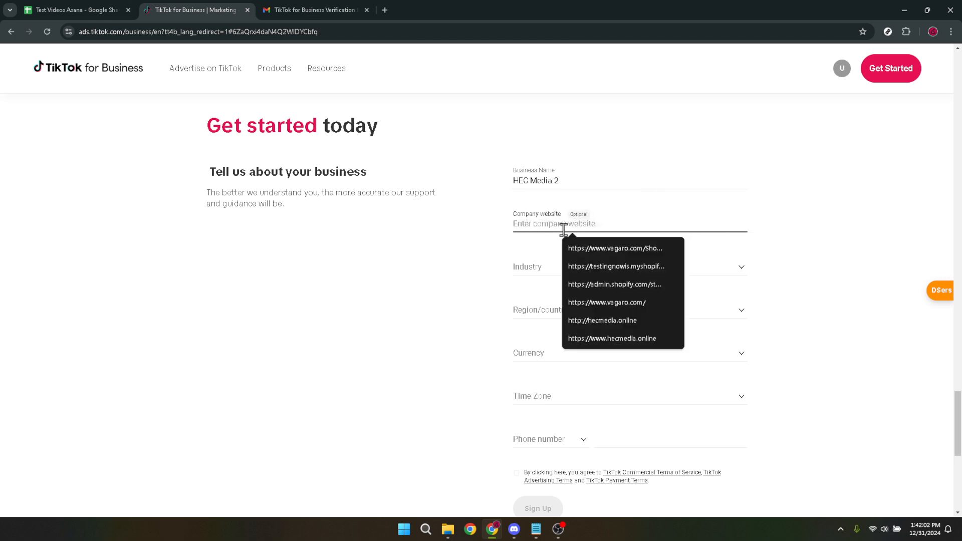
pyautogui.write('hecmedia')
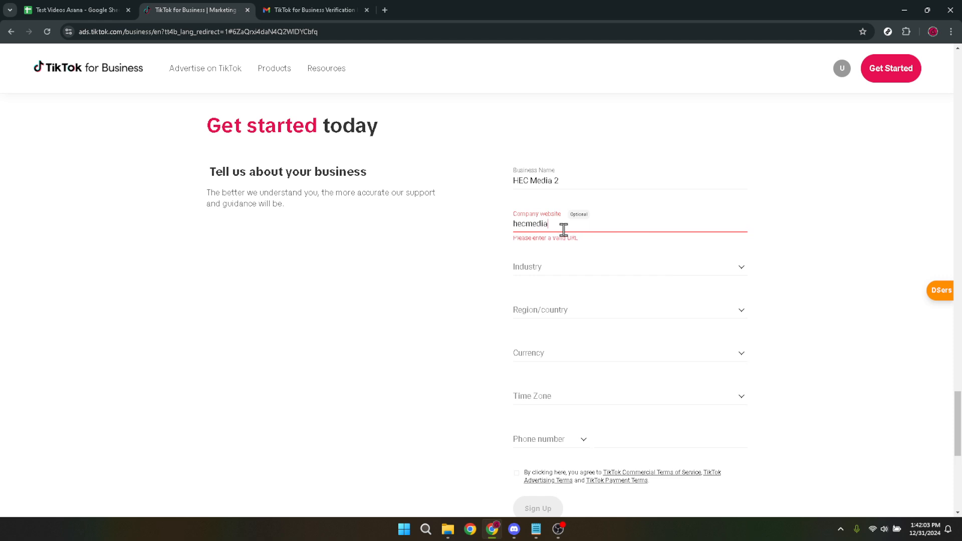
pyautogui.write('.online')
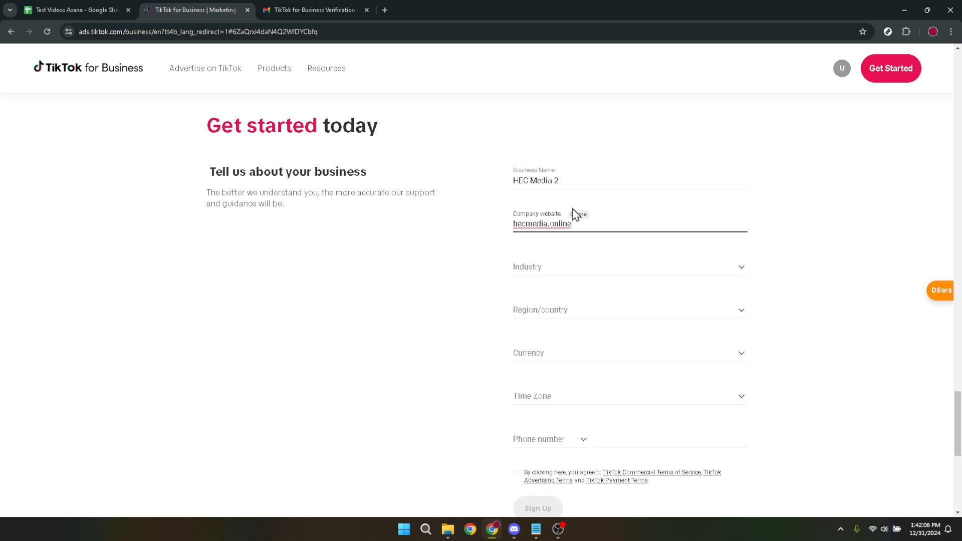
pyautogui.click(566, 176)
pyautogui.hotkey('ctrl', 'a')
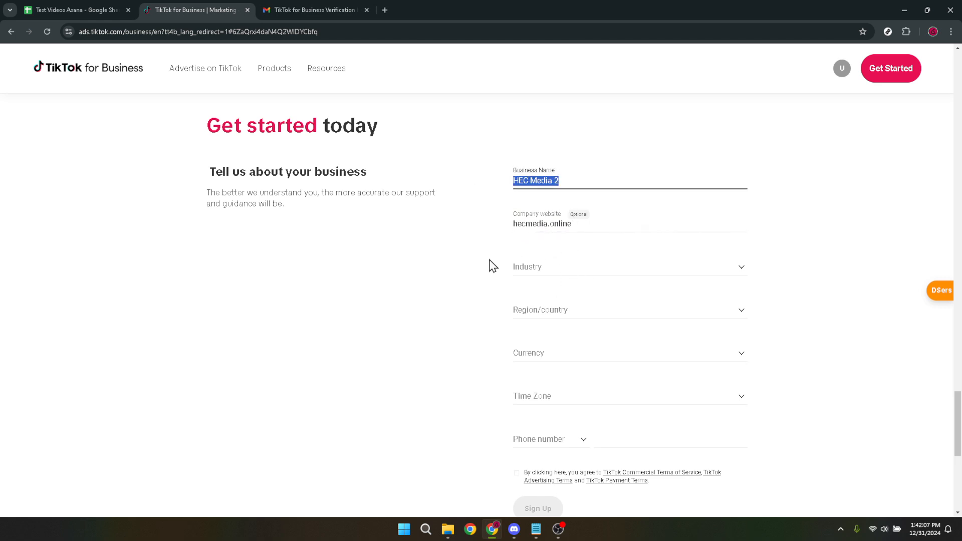
pyautogui.click(461, 280)
# - Try to set the region/country to Philippines before choosing an industry
pyautogui.click(548, 268)
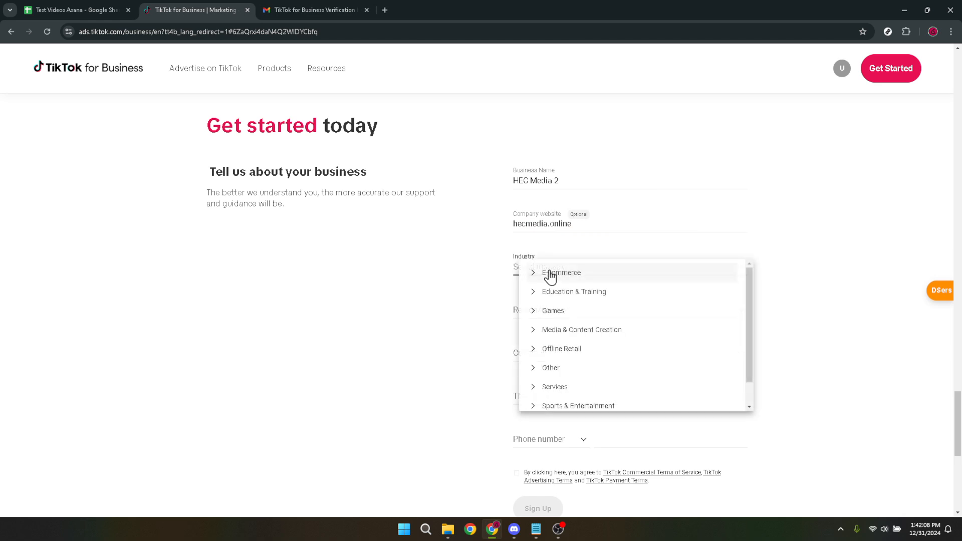
pyautogui.moveTo(506, 309); pyautogui.dragTo(500, 309)
pyautogui.click(547, 311)
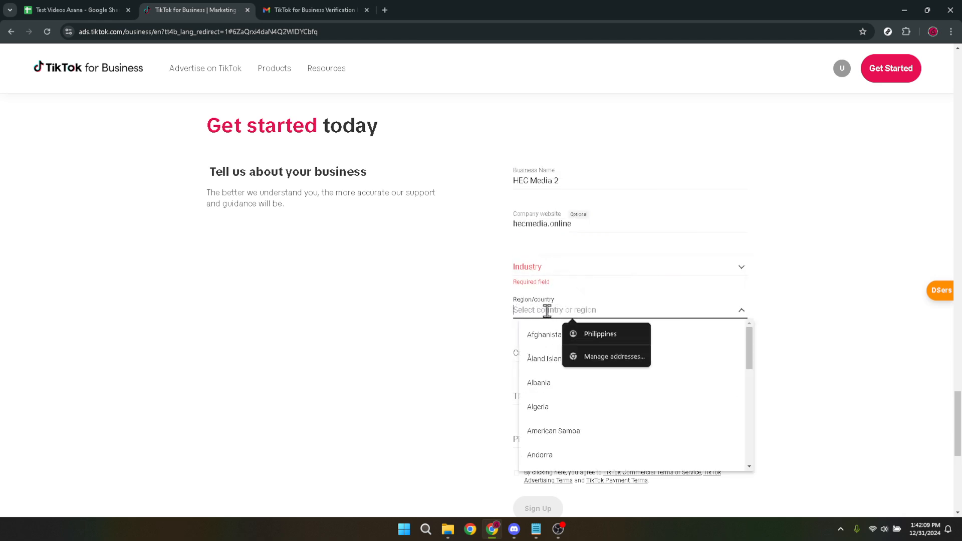
pyautogui.click(599, 340)
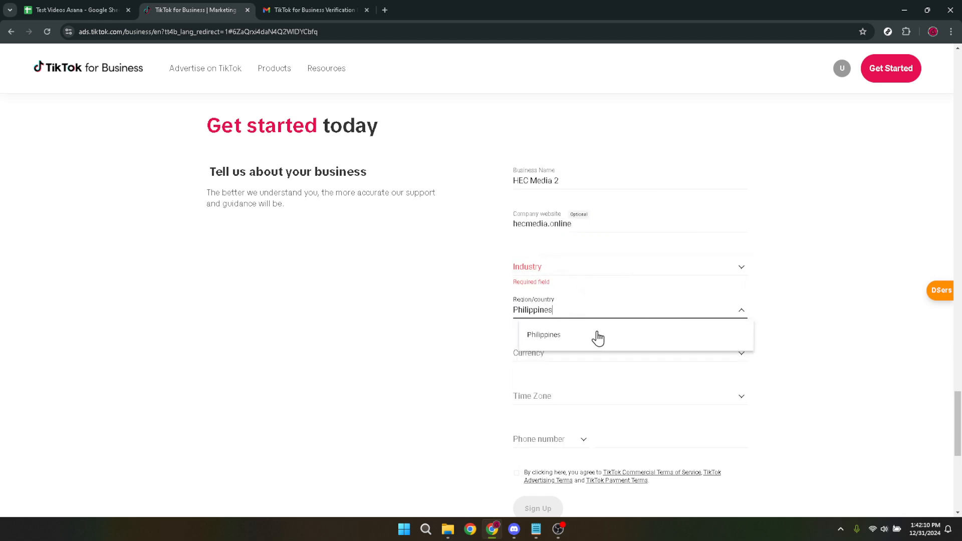
# - Set the industry to Audio & Video Production within Media & Content Creation
pyautogui.click(565, 272)
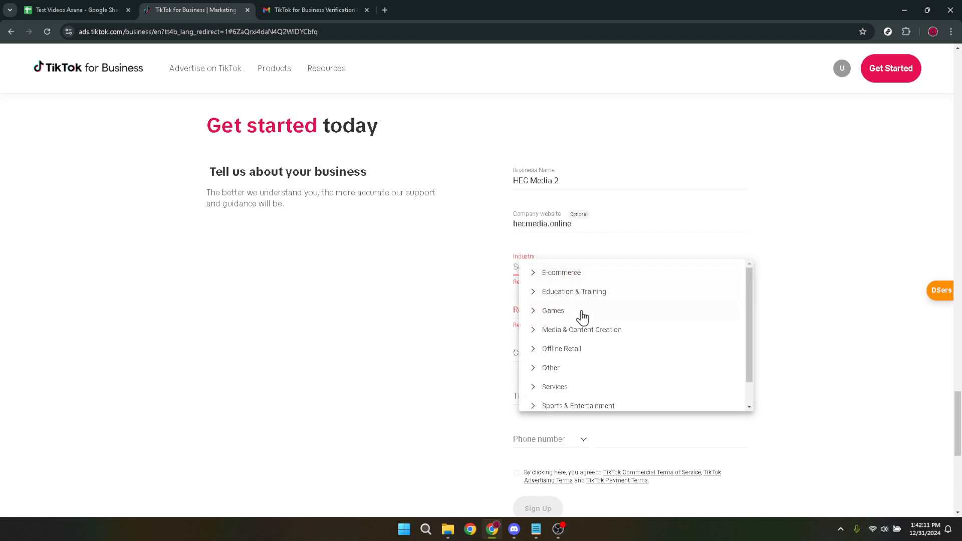
pyautogui.click(576, 330)
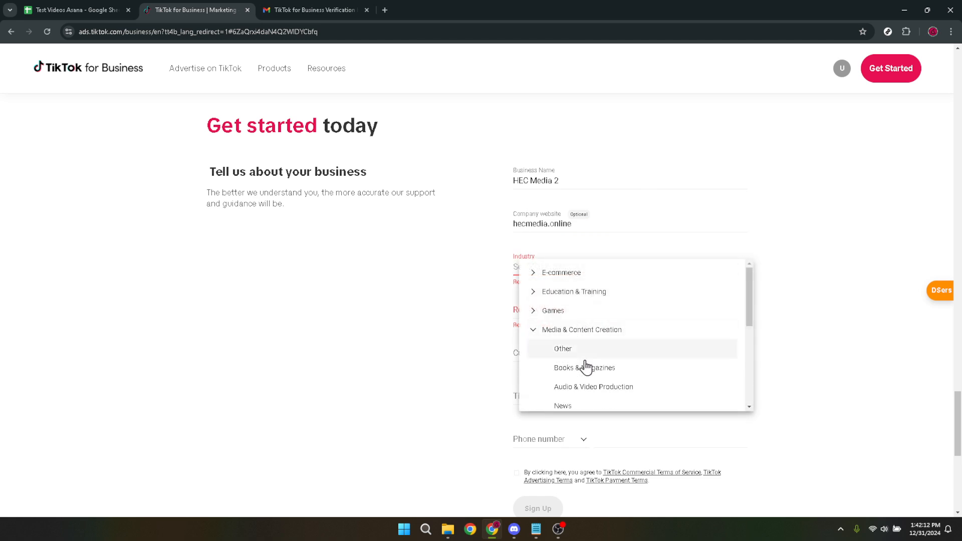
pyautogui.scroll(-2, 617, 384)
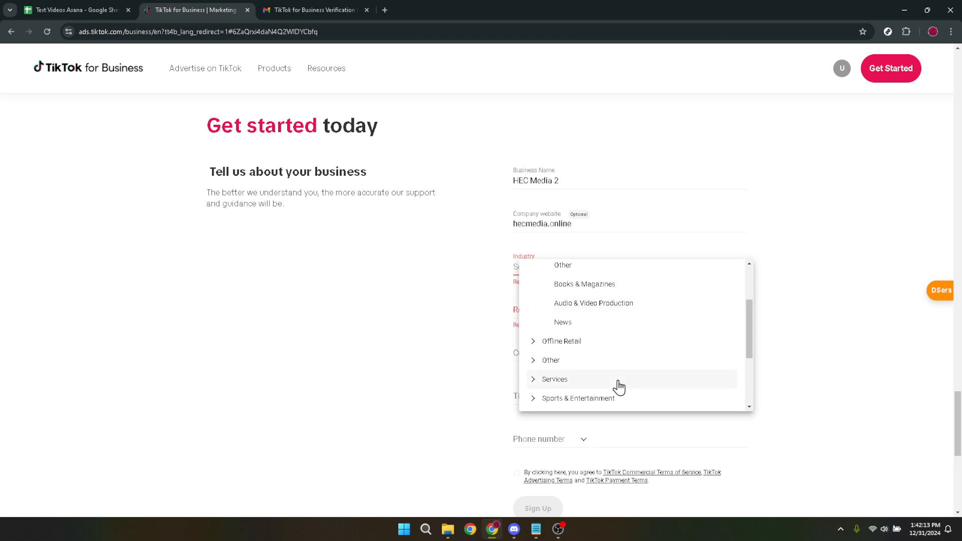
pyautogui.click(615, 305)
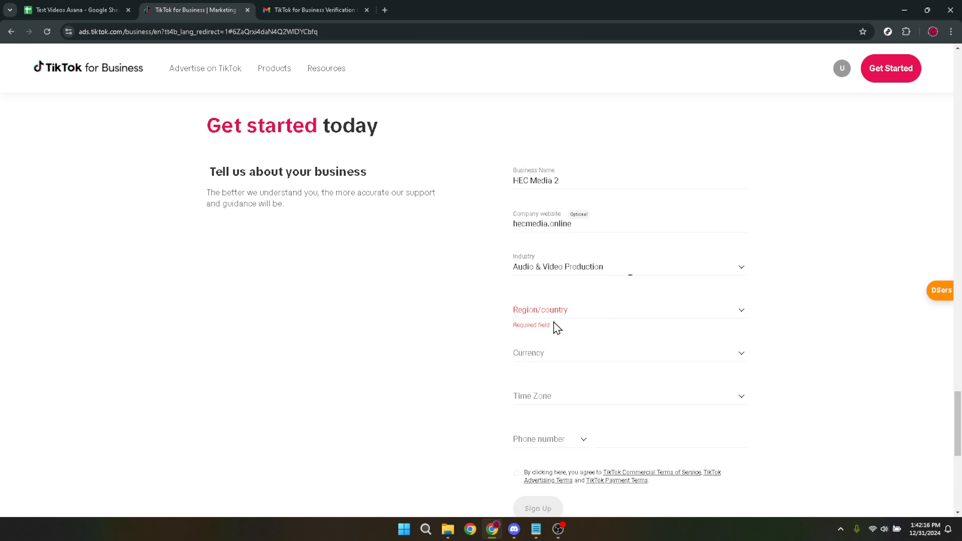
# - Set the region/country to Philippines and the currency to PHP in the business details form
pyautogui.click(565, 310)
pyautogui.click(599, 335)
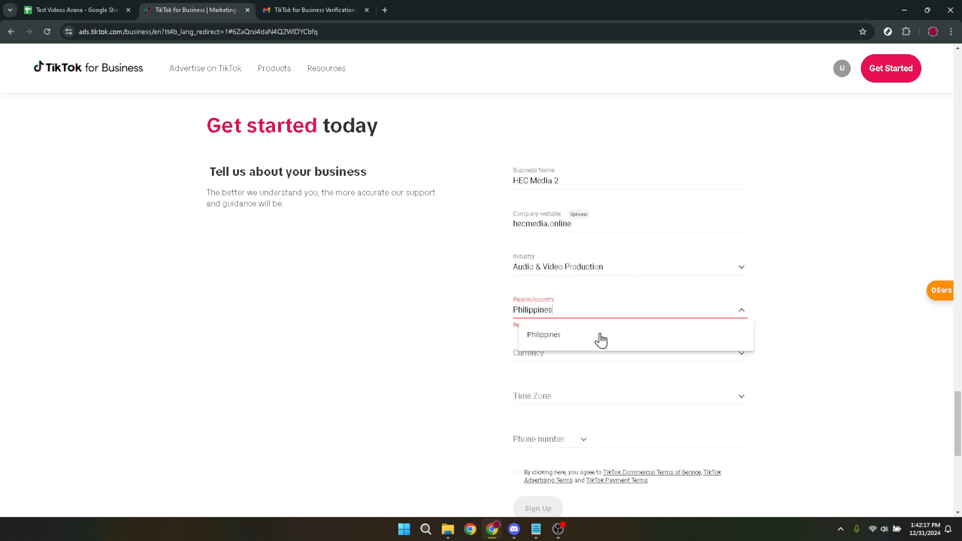
pyautogui.click(553, 337)
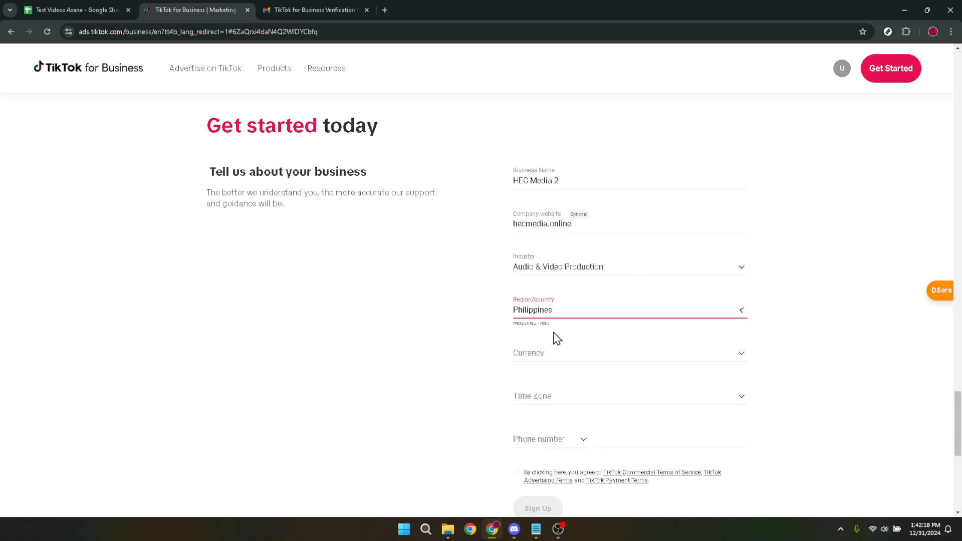
pyautogui.click(570, 354)
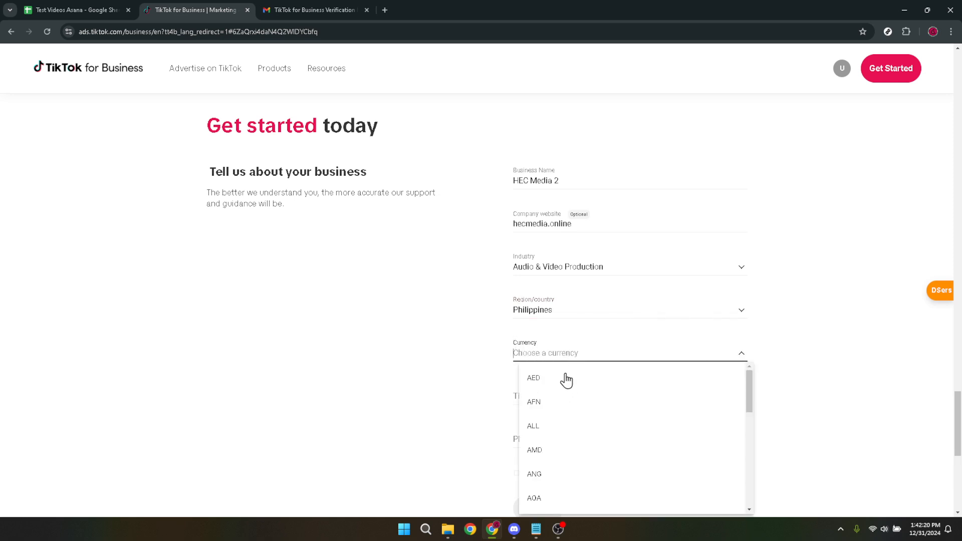
pyautogui.write('php')
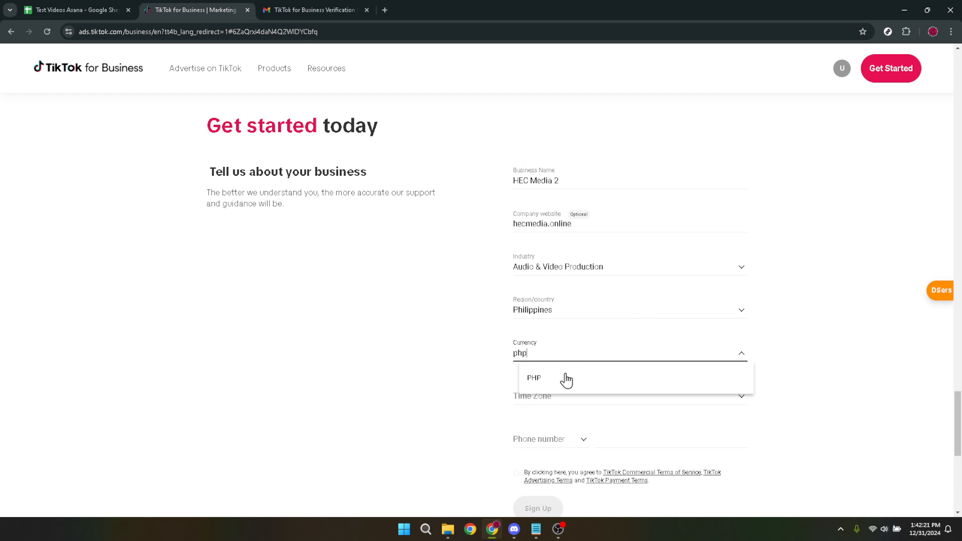
pyautogui.click(565, 379)
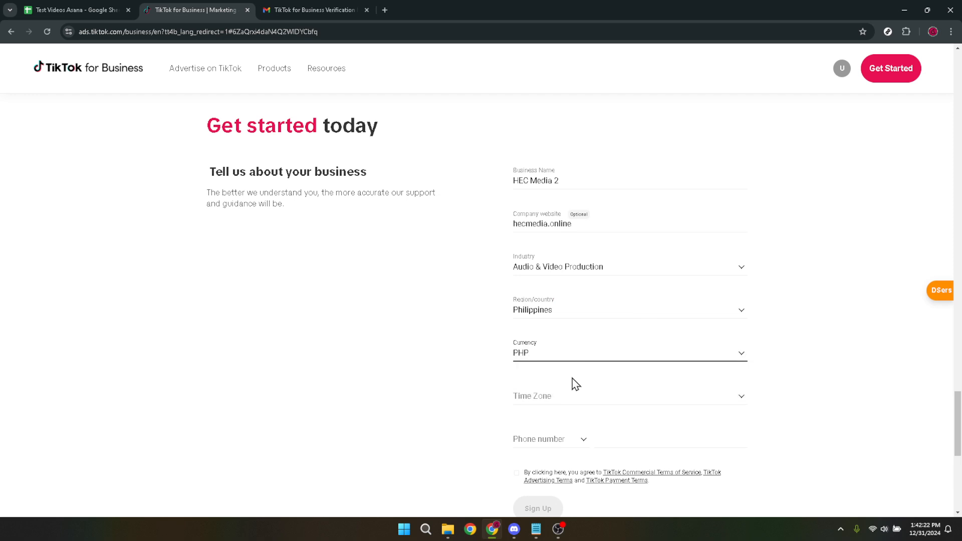
# - Set the business time zone to (UTC+08:00) Manila Time
pyautogui.click(553, 395)
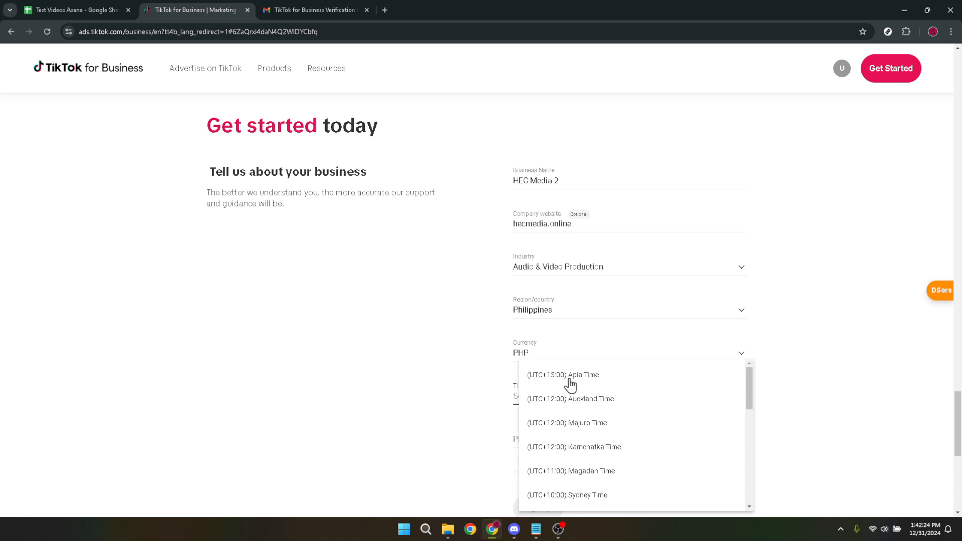
pyautogui.write('mani')
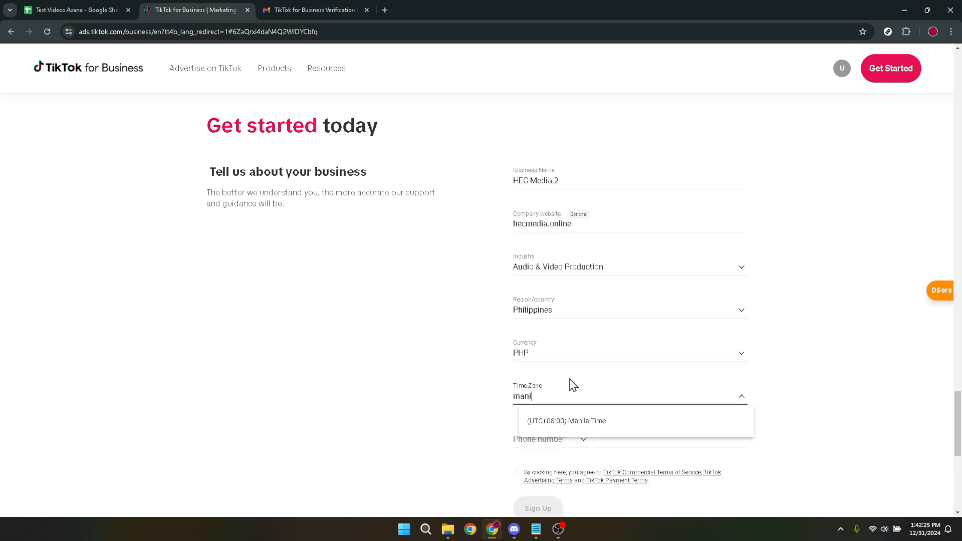
pyautogui.click(591, 430)
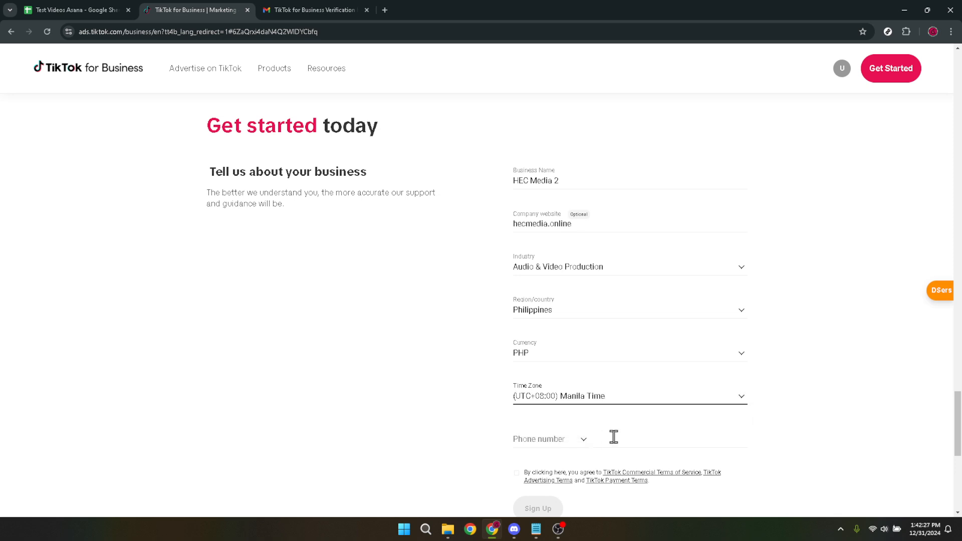
# - Choose the Philippines (+63) country code and enter the business phone number
pyautogui.click(567, 445)
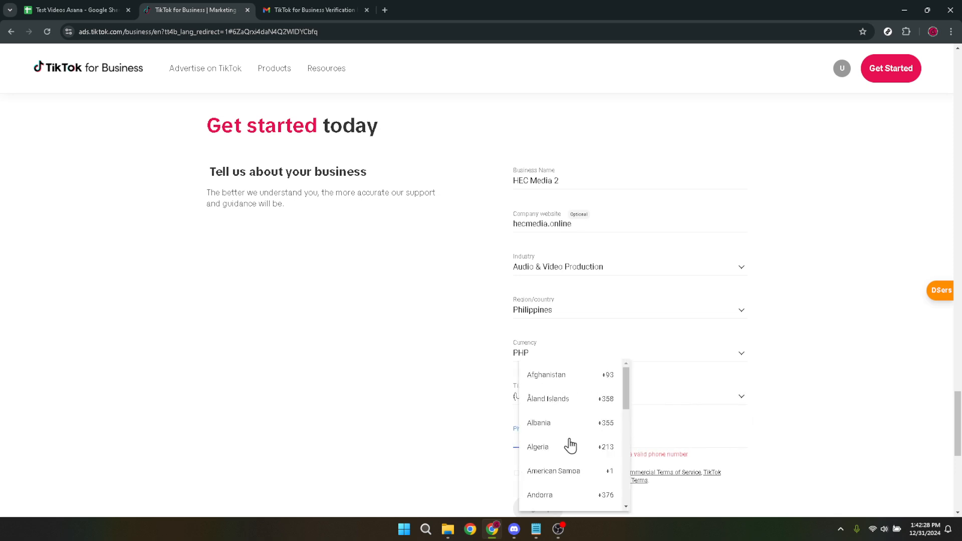
pyautogui.write('ph')
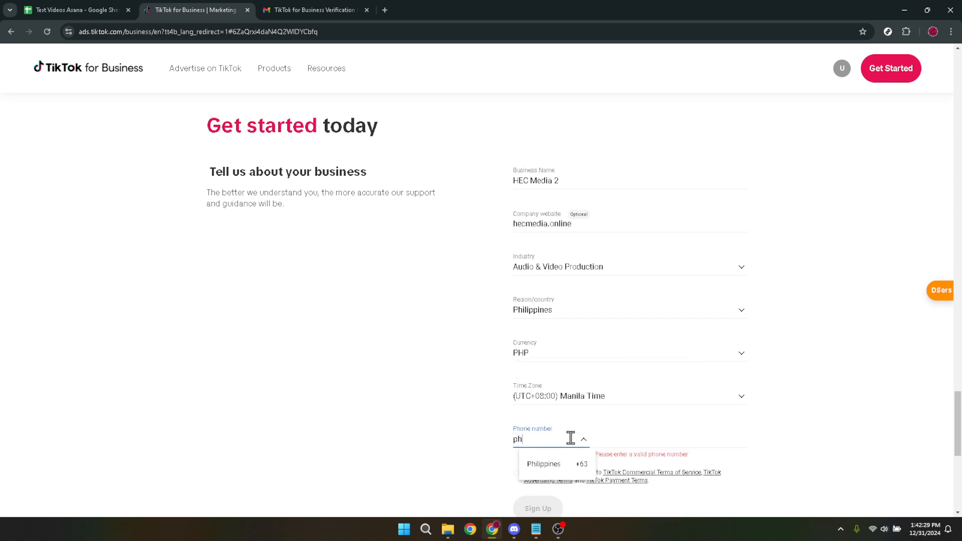
pyautogui.click(562, 463)
pyautogui.click(646, 436)
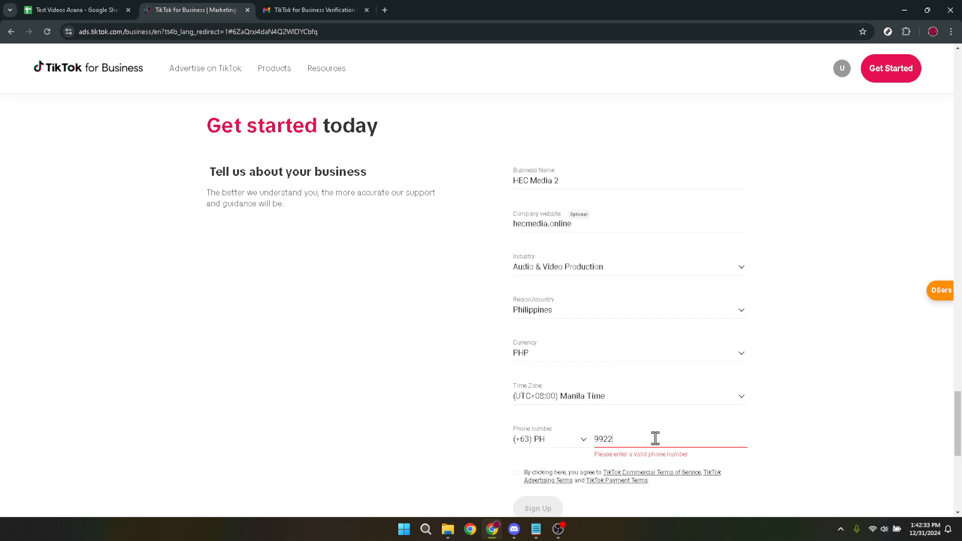
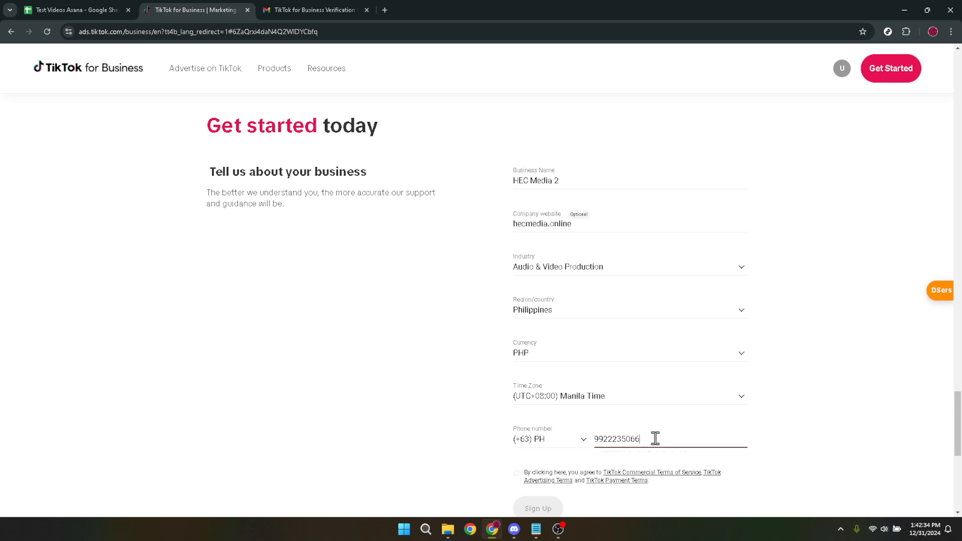
pyautogui.click(797, 435)
# - Submit the sign-up with the TikTok commercial, advertising and payment terms agreed, and accept the Anti-Discrimination Ad Policy
pyautogui.scroll(-2, 804, 419)
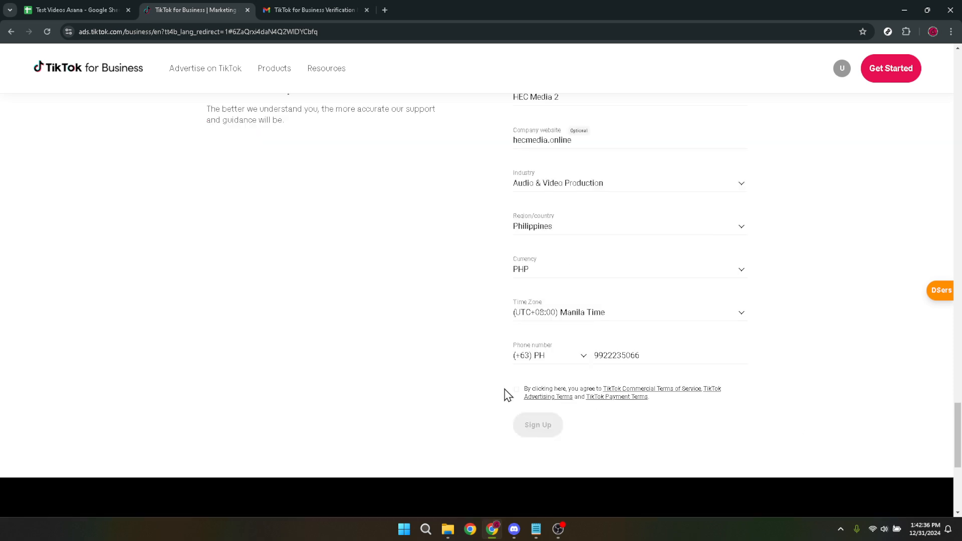
pyautogui.click(517, 391)
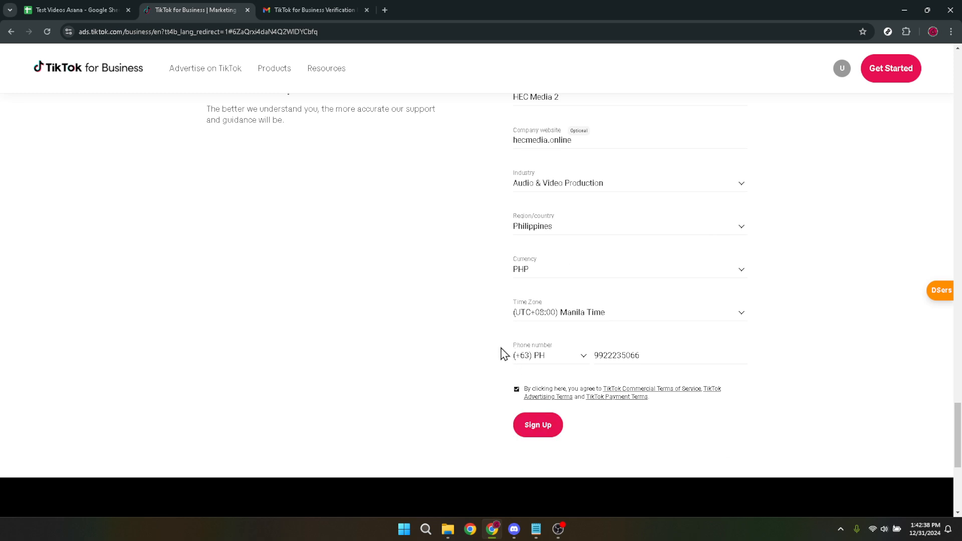
pyautogui.click(535, 430)
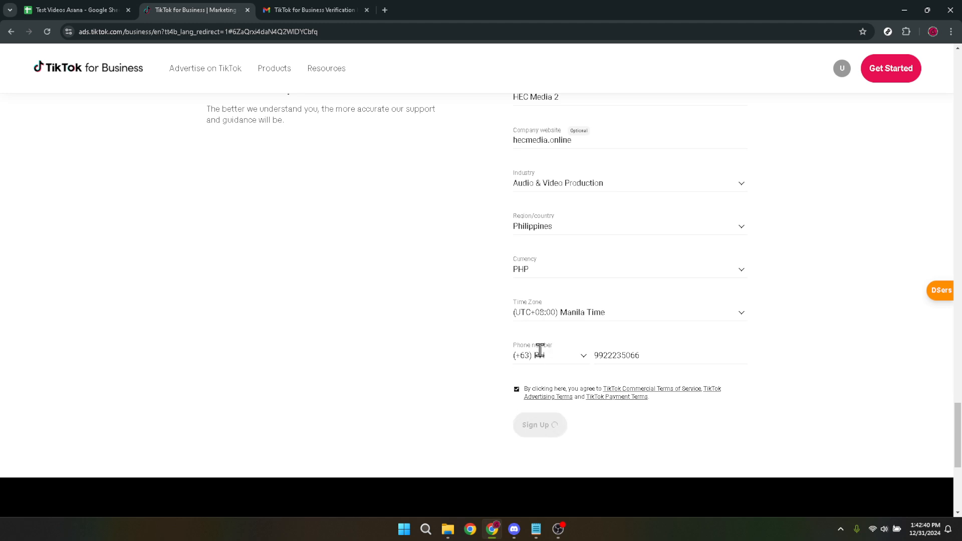
pyautogui.scroll(2, 540, 350)
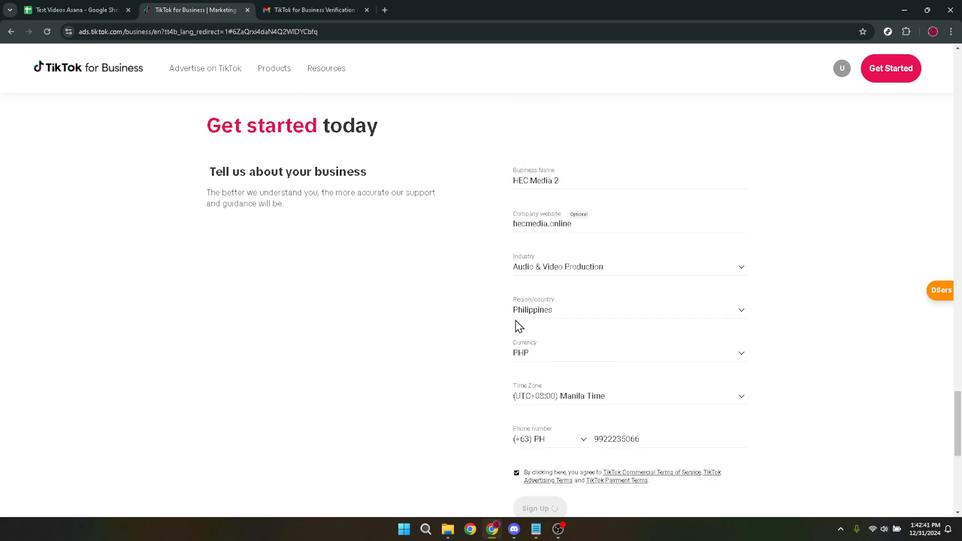
pyautogui.scroll(-2, 518, 326)
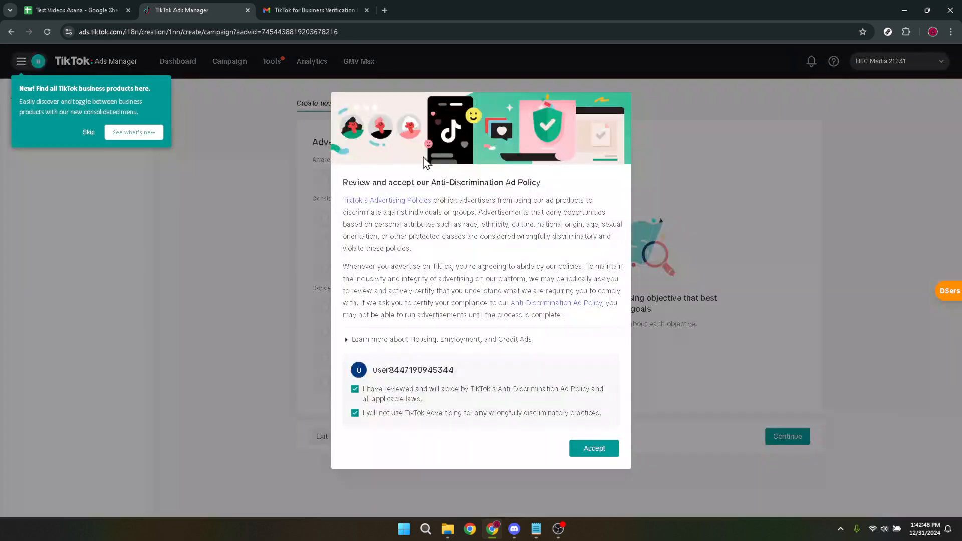
pyautogui.click(597, 452)
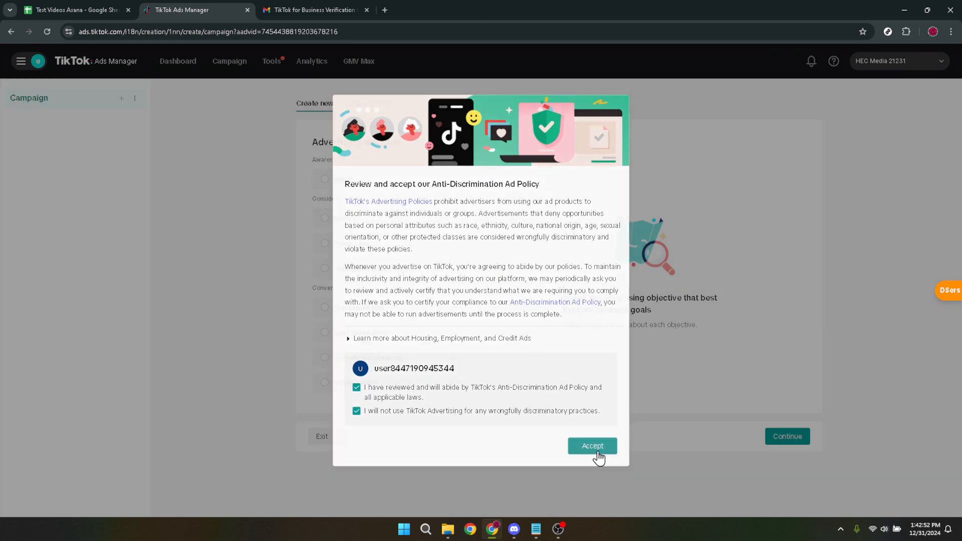